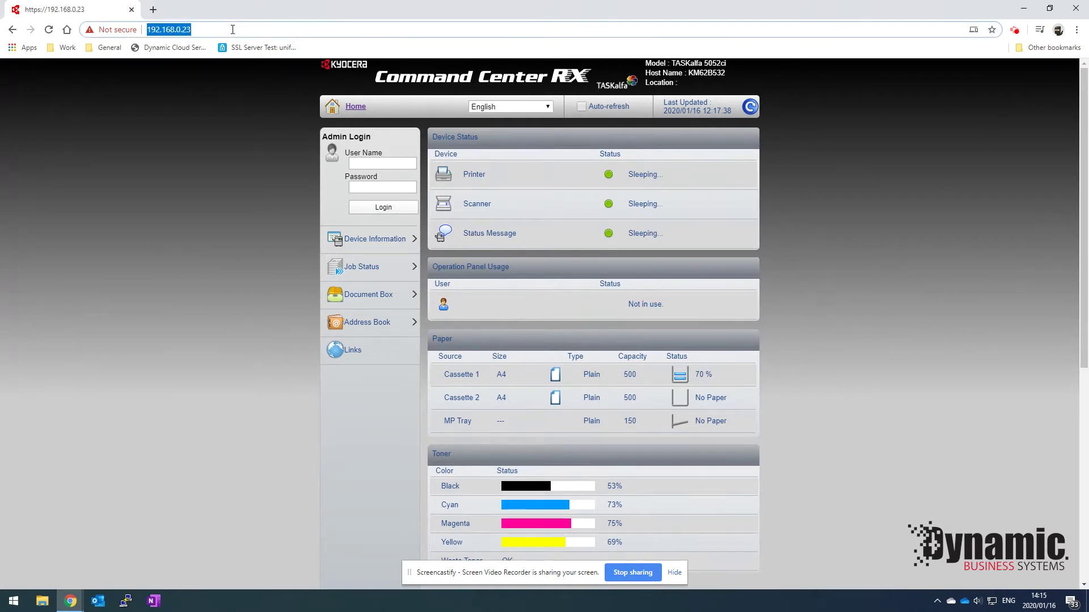
Enter the administrator user name and password on the login form.
left_click(363, 163)
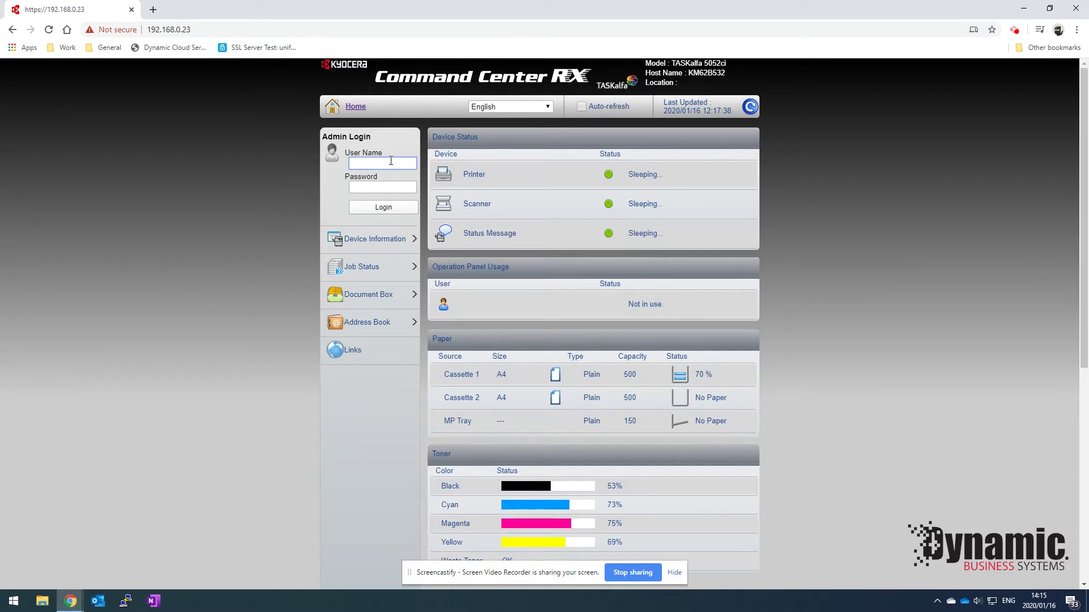
type("Admin")
key("Tab")
type("Admin")
Log in as administrator and open Network Settings > TCP/IP.
left_click(393, 210)
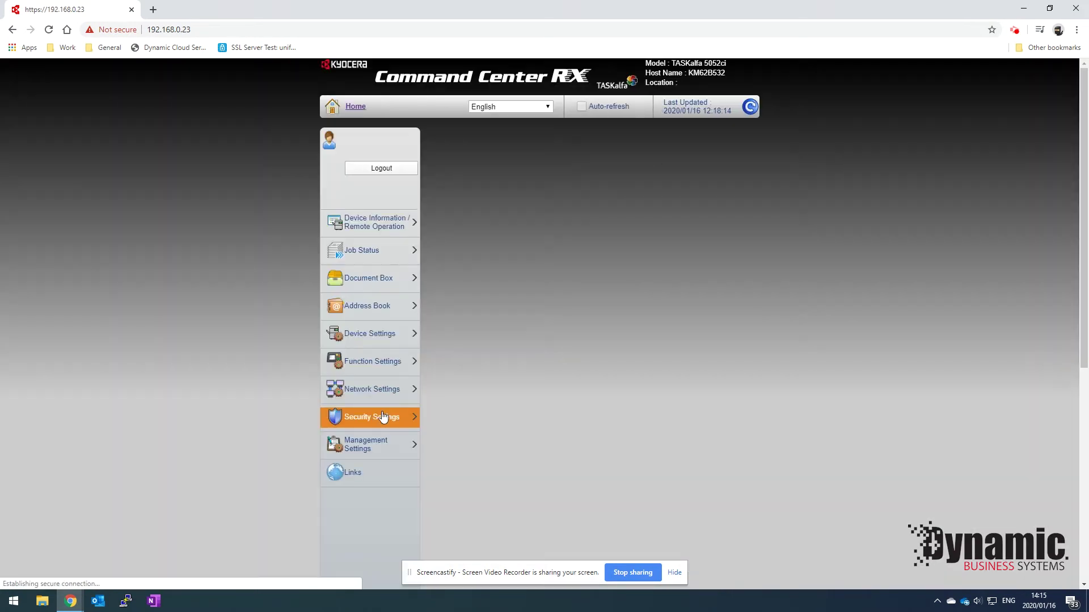
left_click(384, 417)
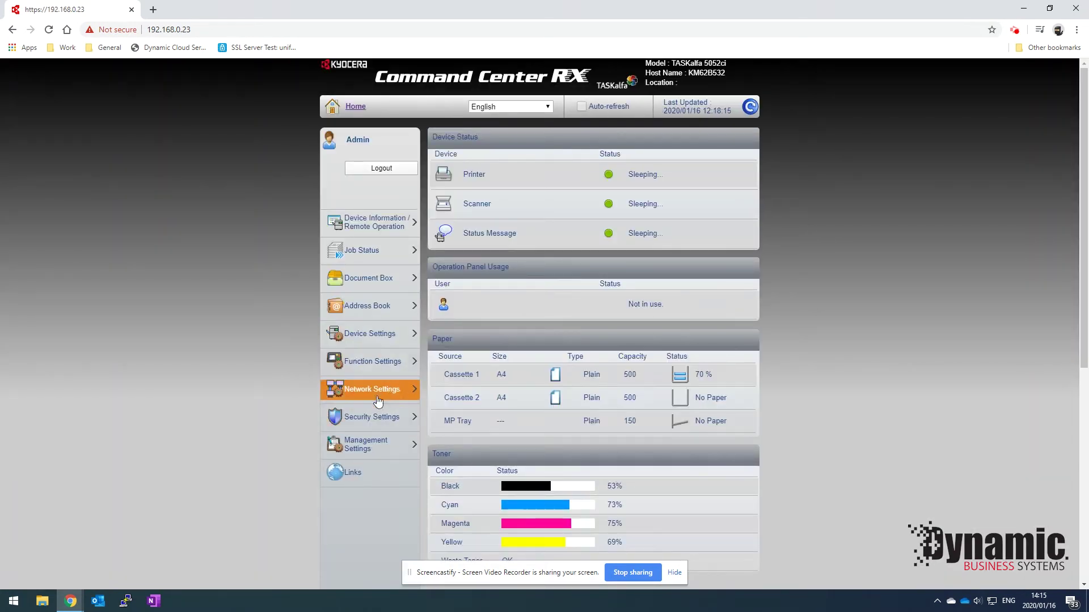
left_click(376, 397)
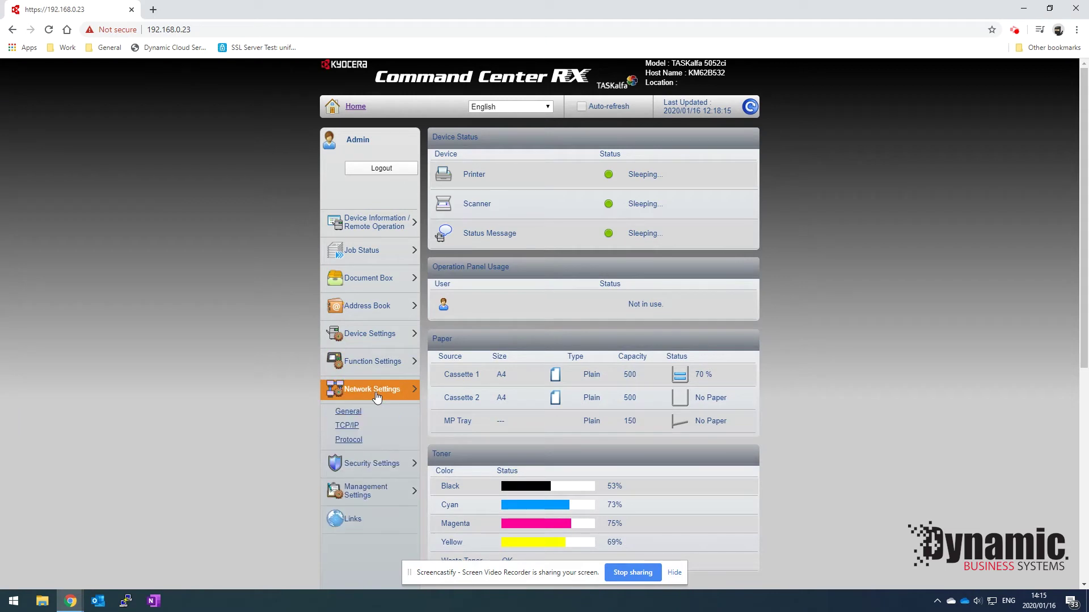
left_click(349, 426)
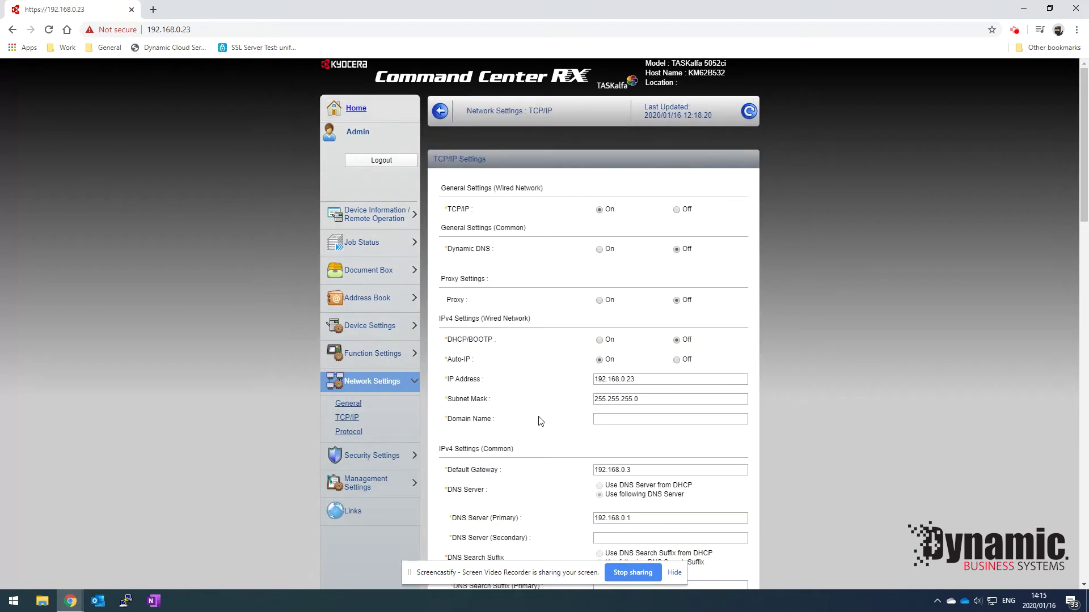
Review the TCP/IP form, checking the default gateway and primary DNS addresses.
scroll(624, 374, "down", 2)
left_click_drag(629, 358, 568, 358)
left_click(651, 404)
left_click(648, 404)
scroll(772, 415, "down", 14)
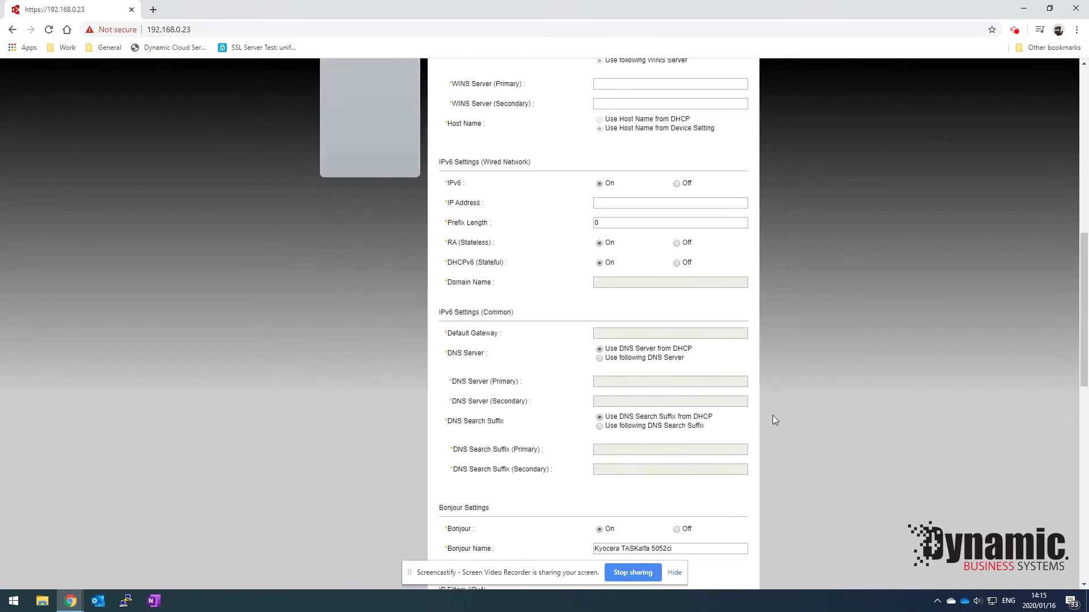
scroll(773, 415, "down", 1)
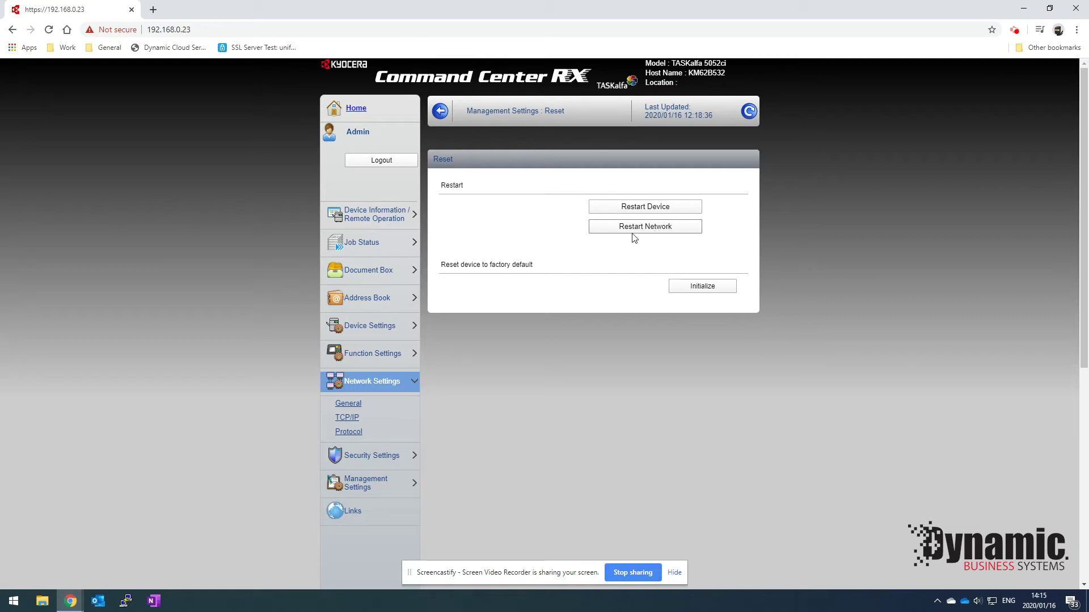
Expand Function Settings to list the Copy, Printer, E-mail and Scan to Folder pages.
left_click(372, 356)
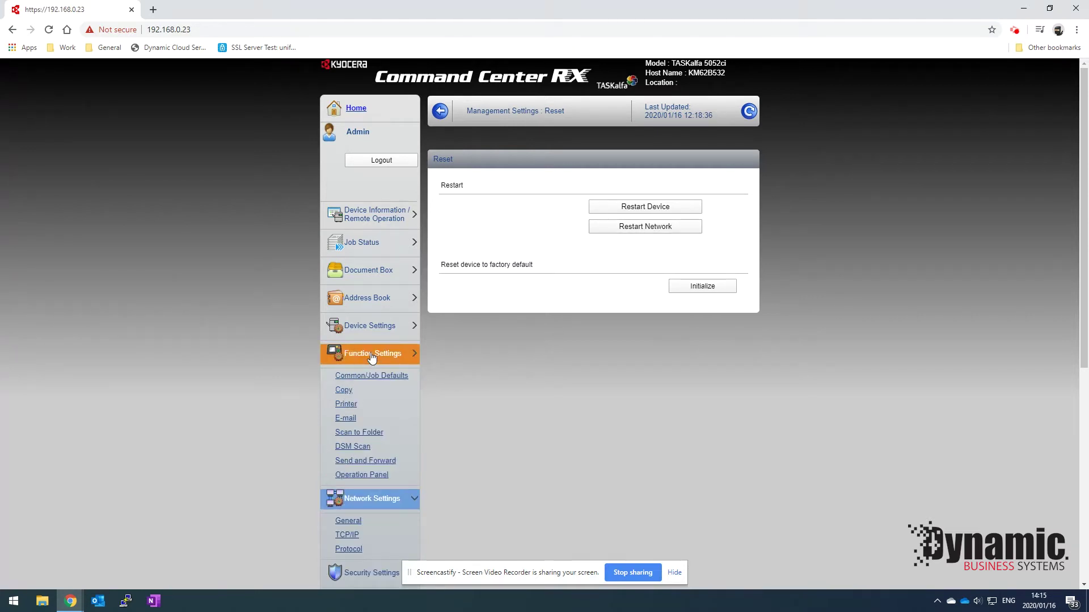
Set SMTP (E-mail TX) to On with STARTTLS security and submit the Protocol settings.
left_click(351, 420)
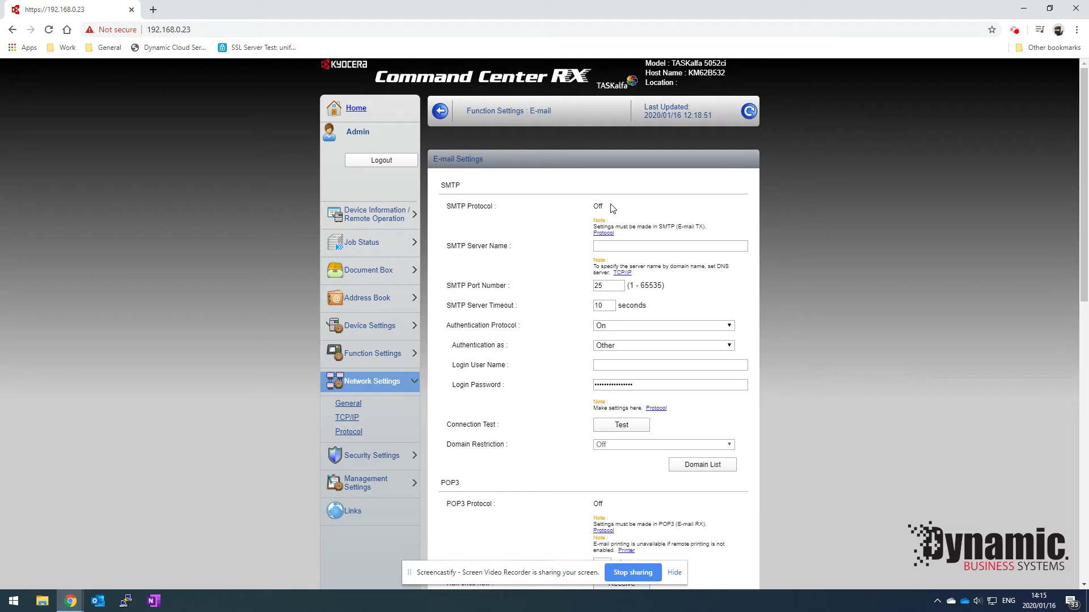
left_click(603, 235)
scroll(580, 319, "down", 6)
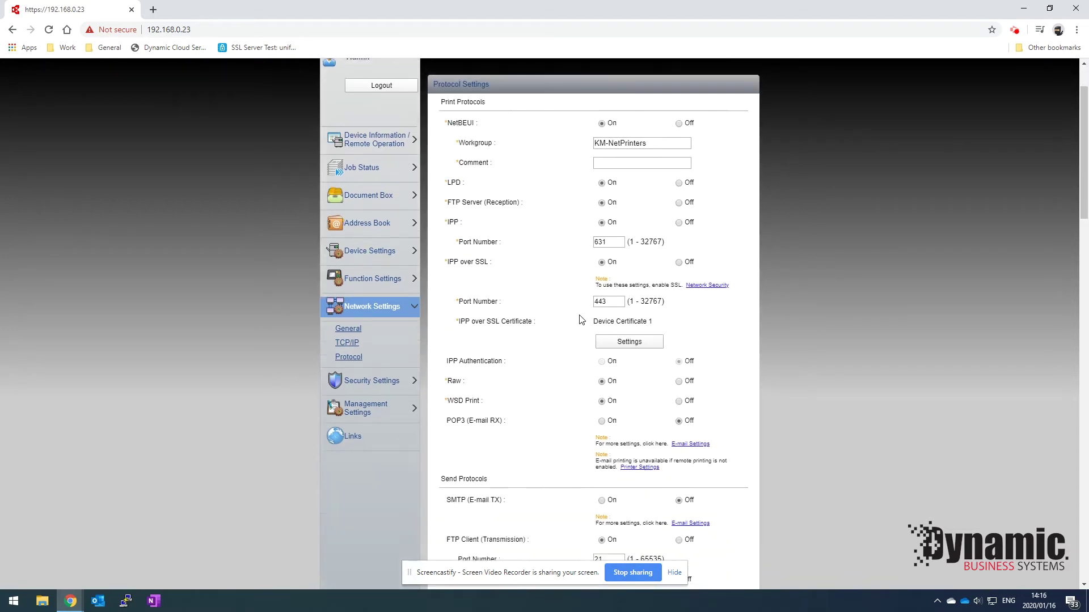
scroll(579, 318, "down", 2)
scroll(578, 316, "up", 2)
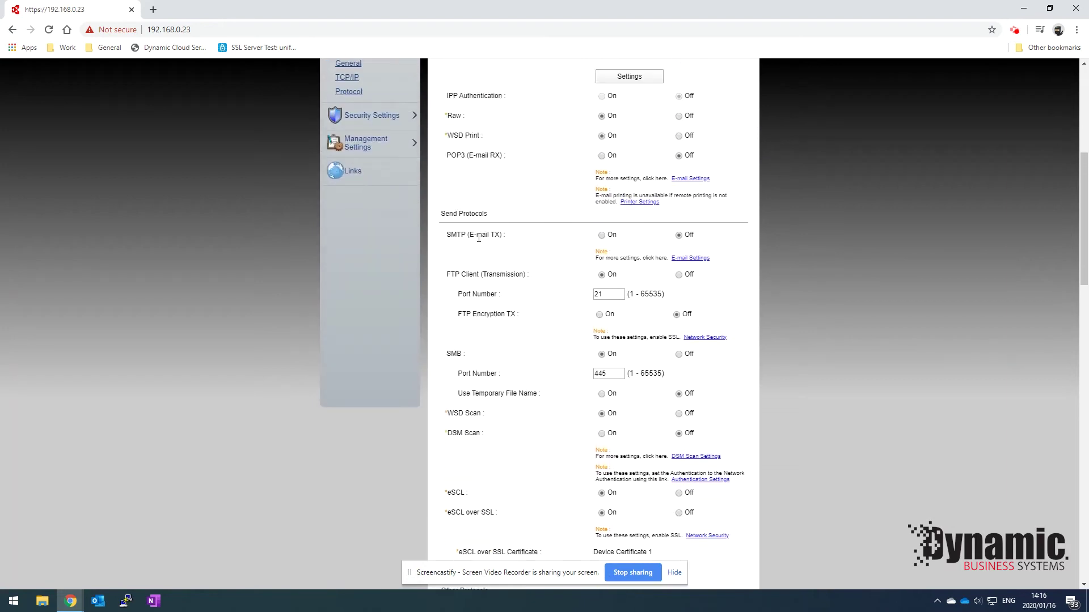
left_click(602, 234)
left_click(648, 275)
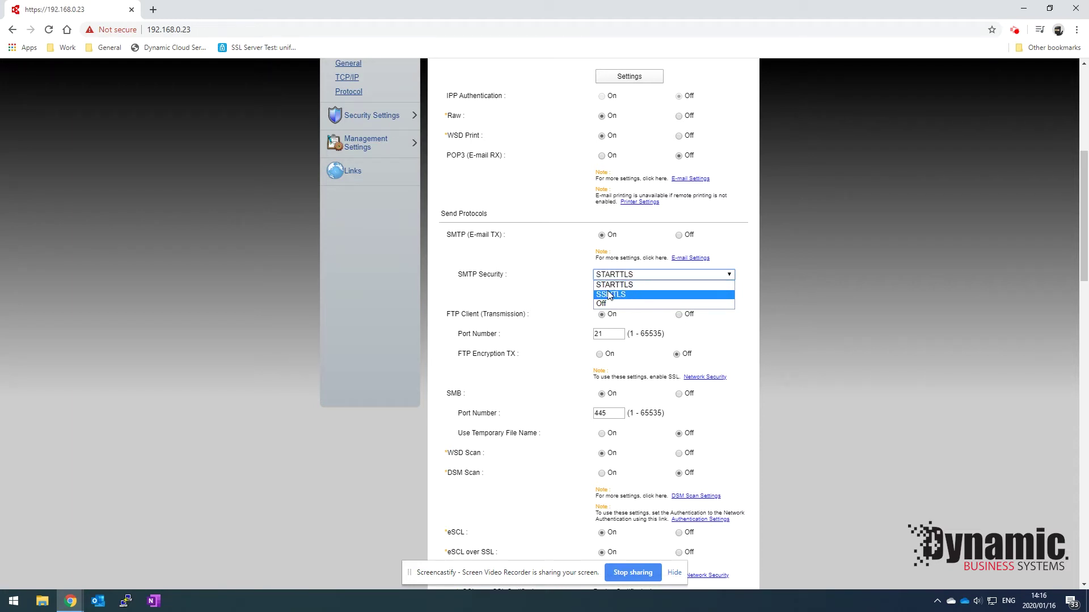
left_click(625, 287)
scroll(580, 290, "down", 13)
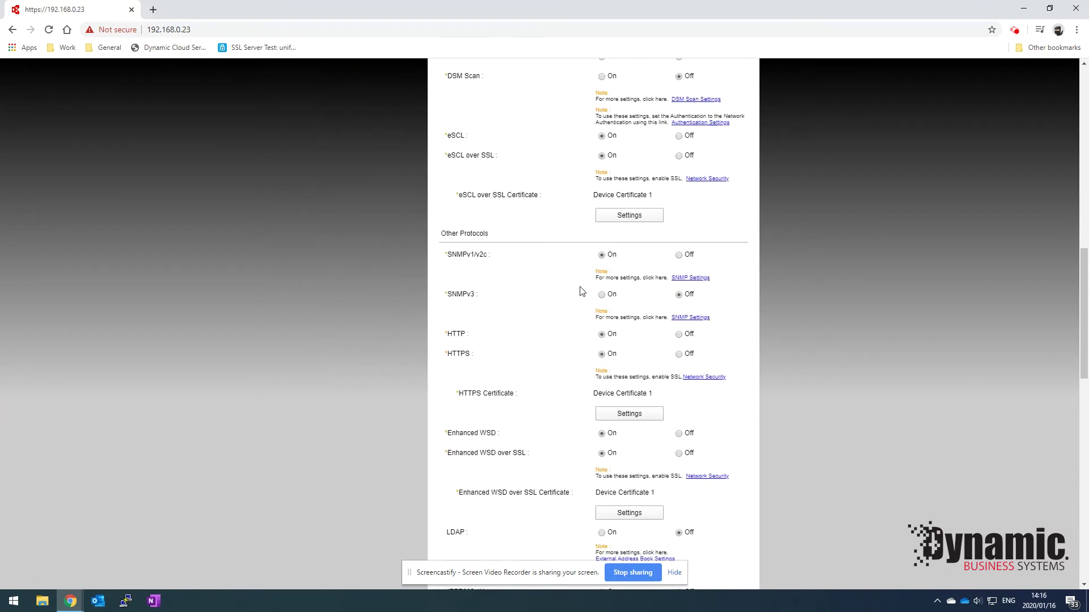
scroll(580, 290, "down", 6)
left_click(661, 338)
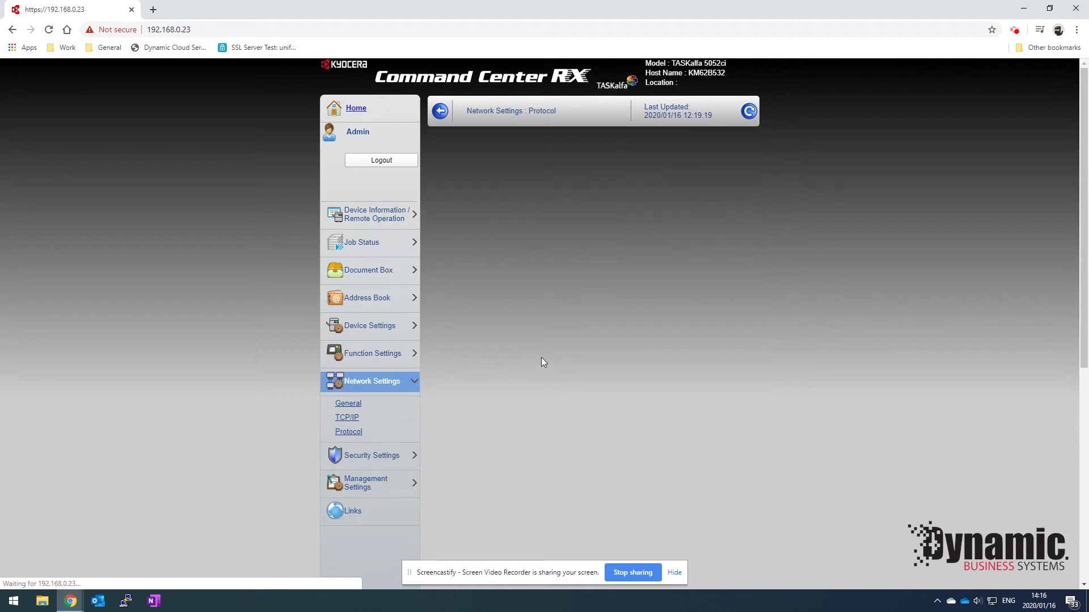
In E-mail Settings, set SMTP Server Name to smtp.office365.com and SMTP Port to 587.
left_click(373, 353)
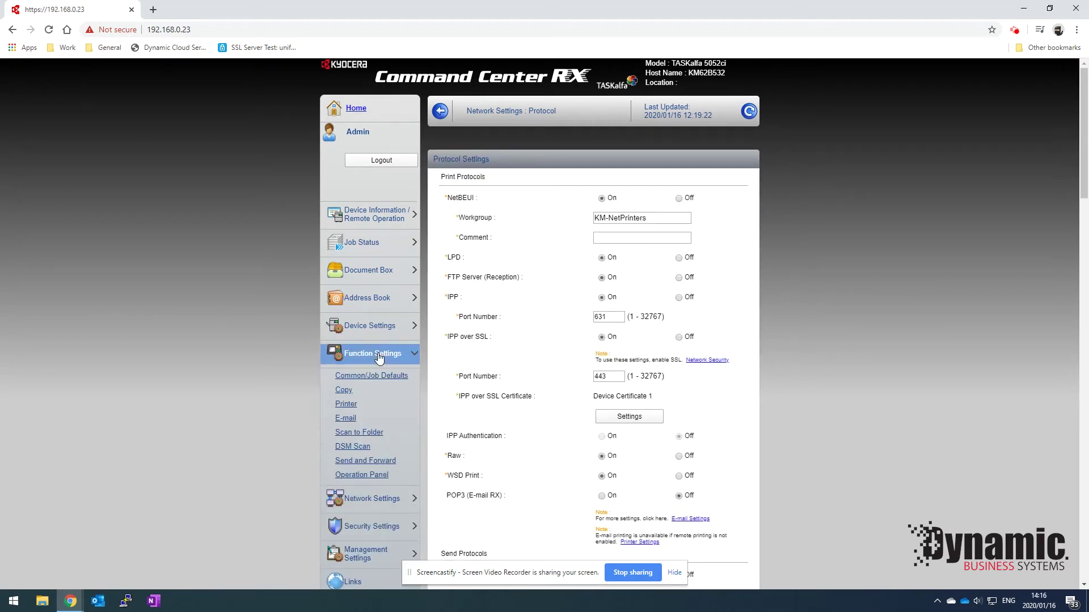
left_click(347, 419)
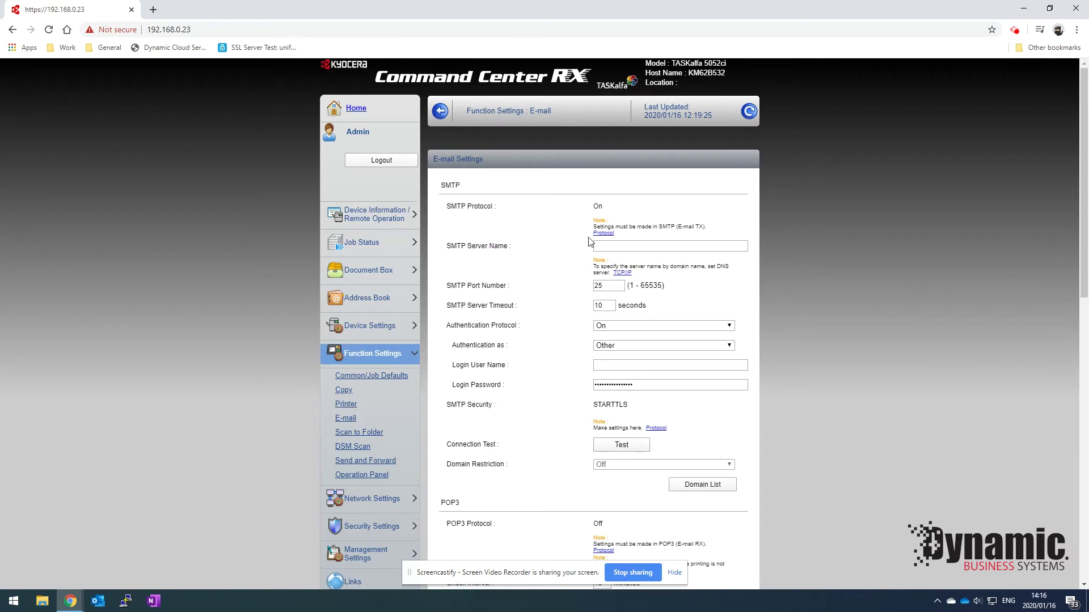
left_click(609, 246)
type("smtp")
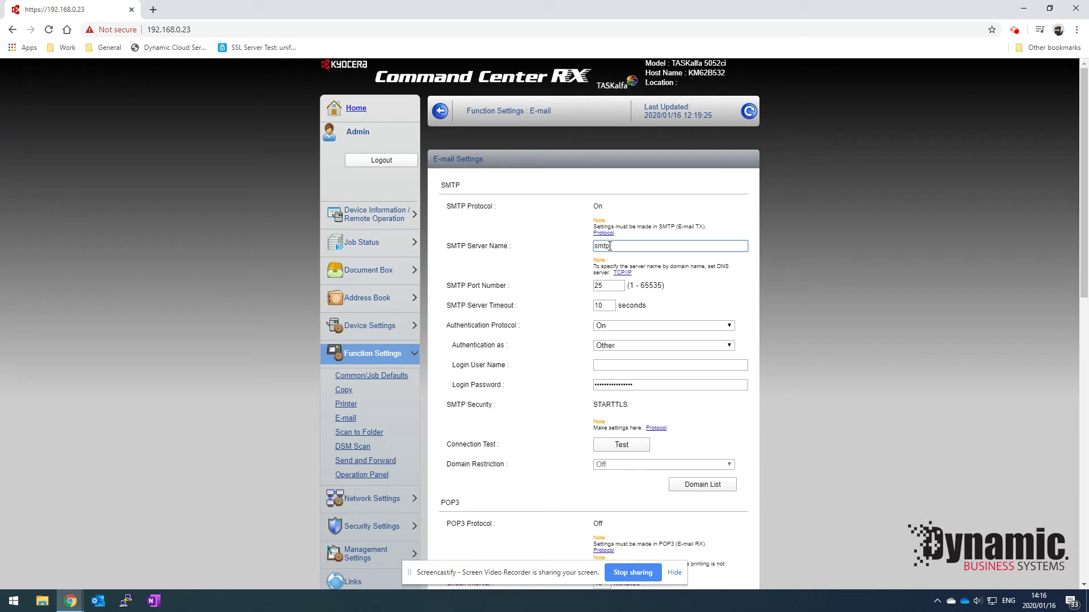
type(".office365.com")
key("Tab")
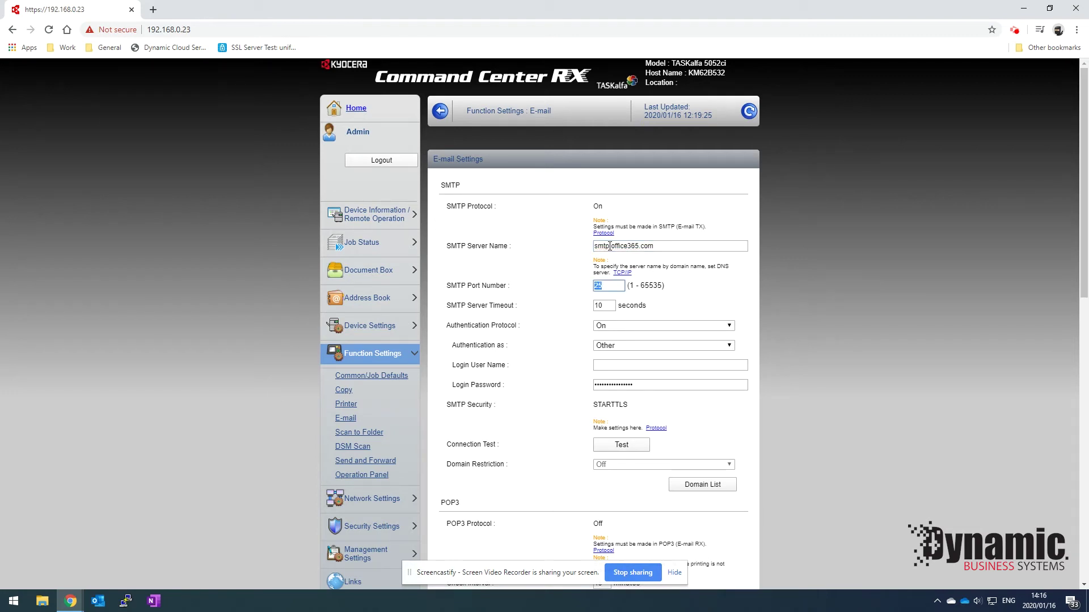
type("587")
left_click_drag(618, 285, 578, 288)
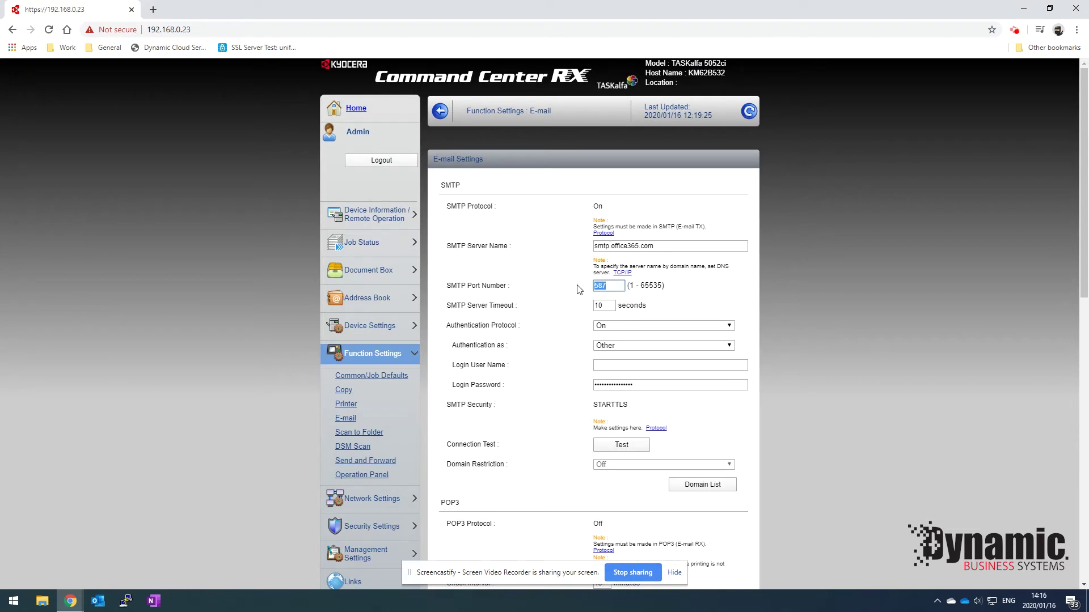
Keep the SMTP Authentication Protocol On, authenticating as Other.
left_click(619, 325)
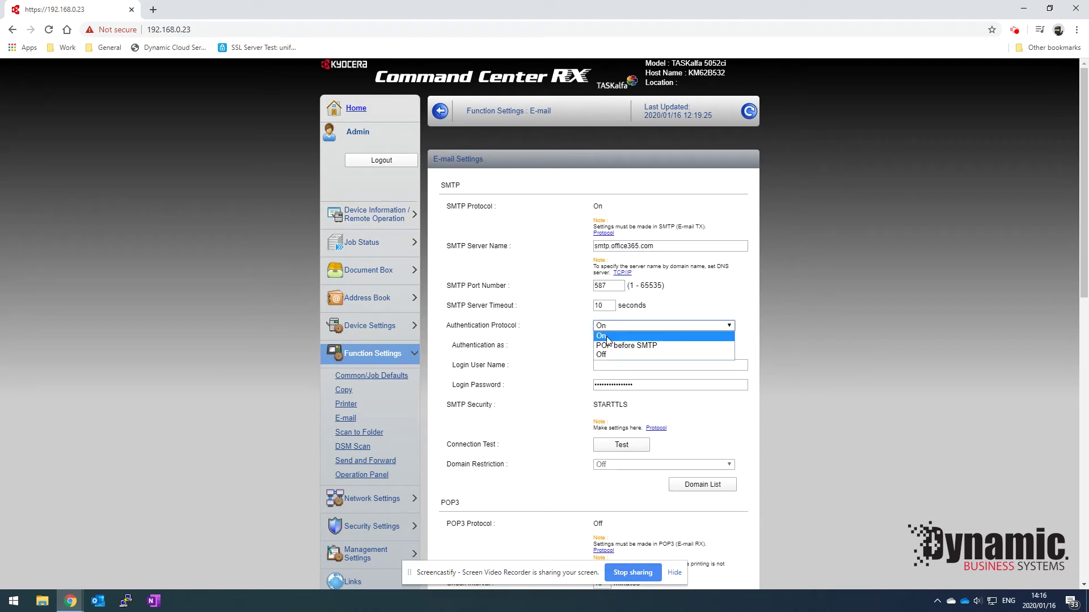
left_click(606, 337)
left_click(621, 345)
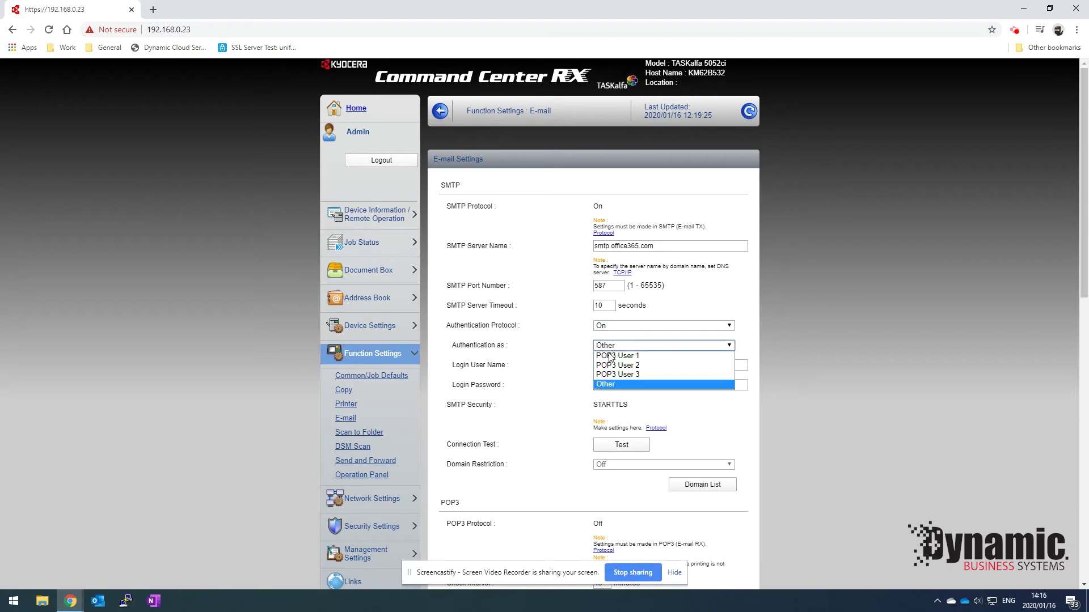
left_click(609, 387)
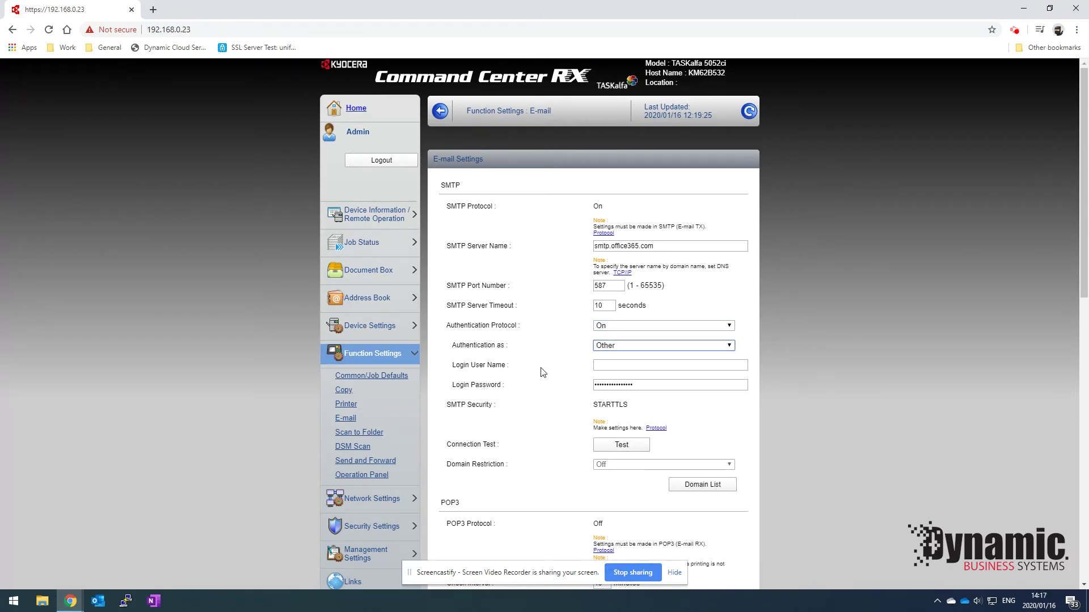
Enter the sending account's e-mail address as the SMTP Login User Name.
left_click(601, 367)
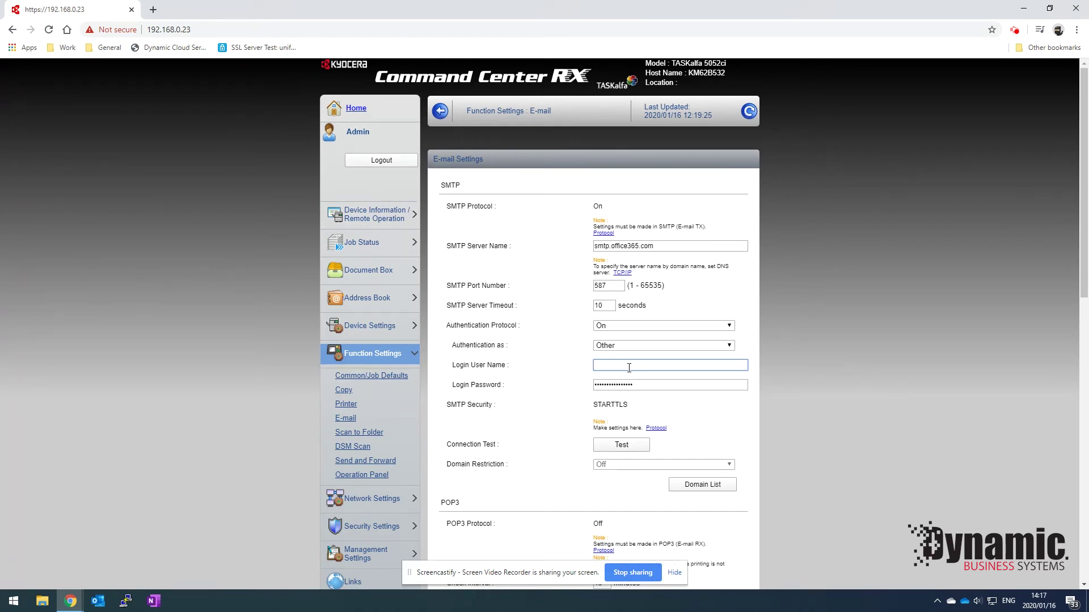
key("Tab")
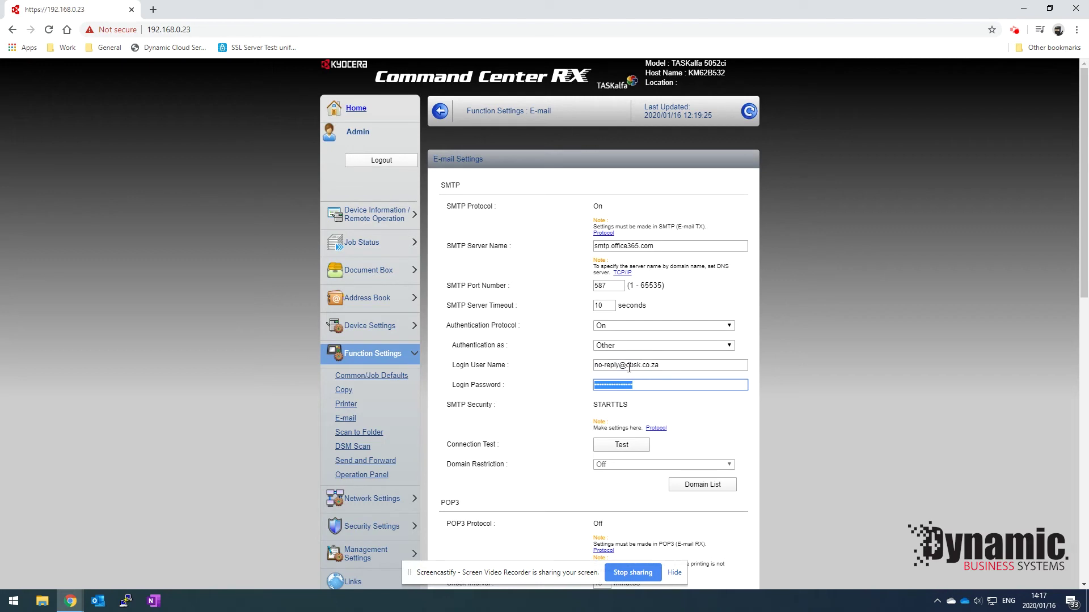
scroll(628, 368, "down", 1)
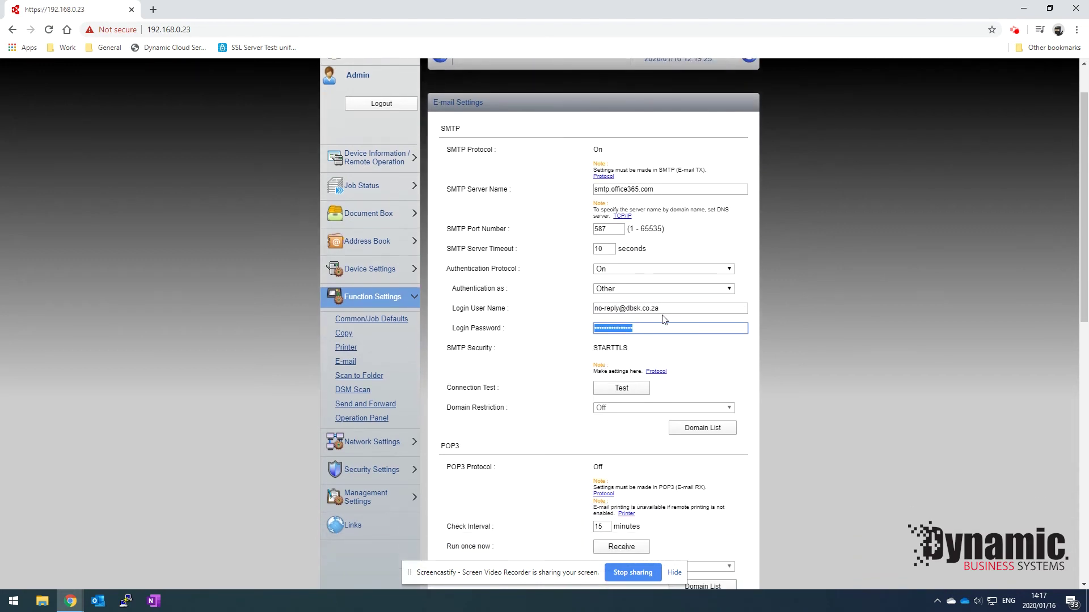
Copy the login e-mail into the Sender Address field and submit the E-mail Settings.
left_click_drag(661, 309, 592, 313)
key("ctrl+c")
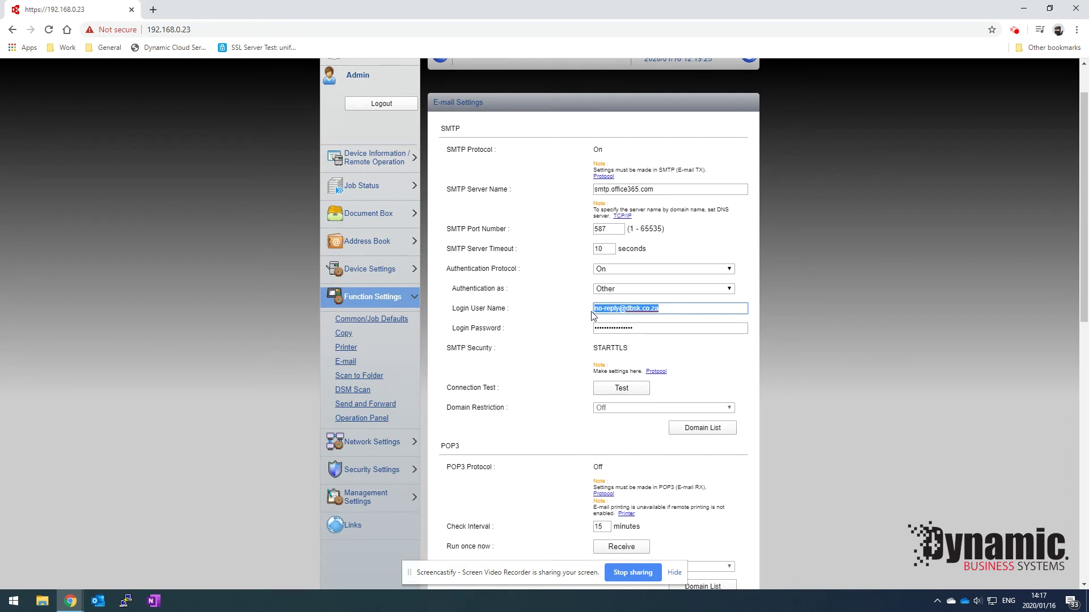
scroll(559, 358, "down", 4)
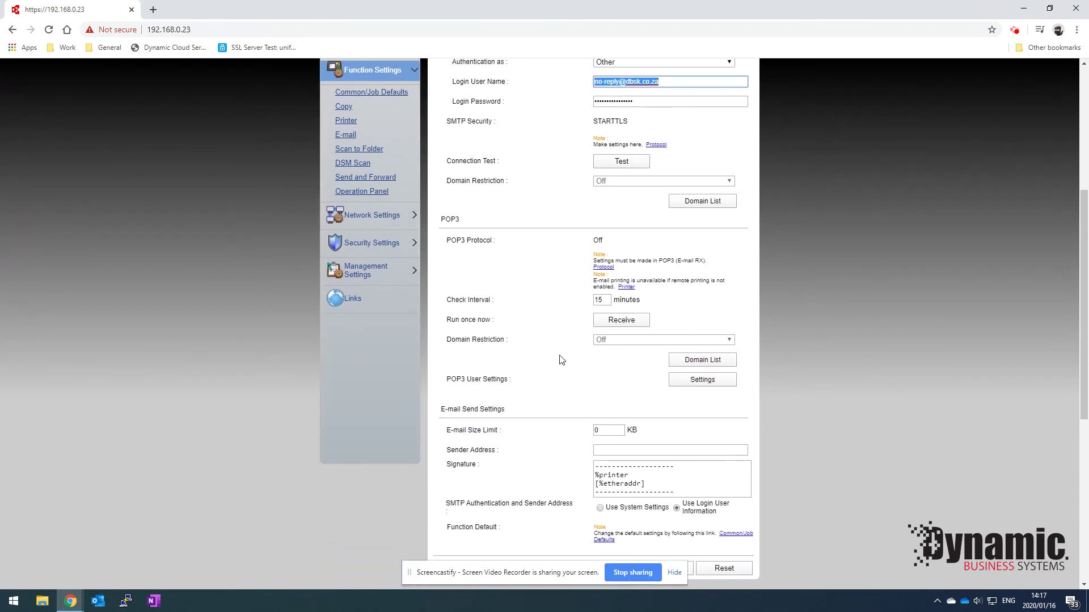
left_click(612, 449)
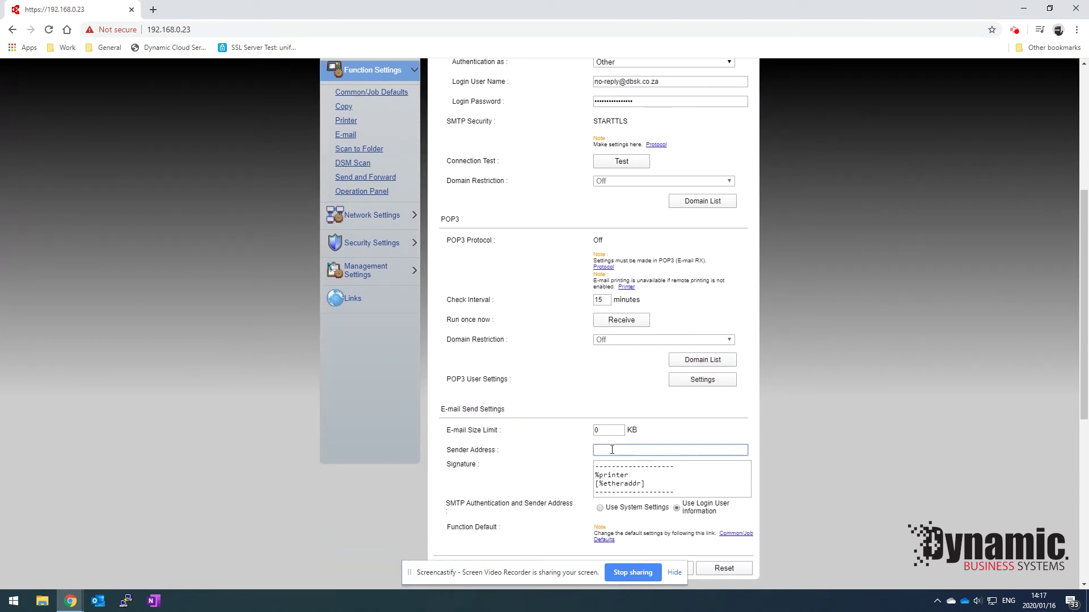
key("ctrl+v")
scroll(527, 427, "down", 2)
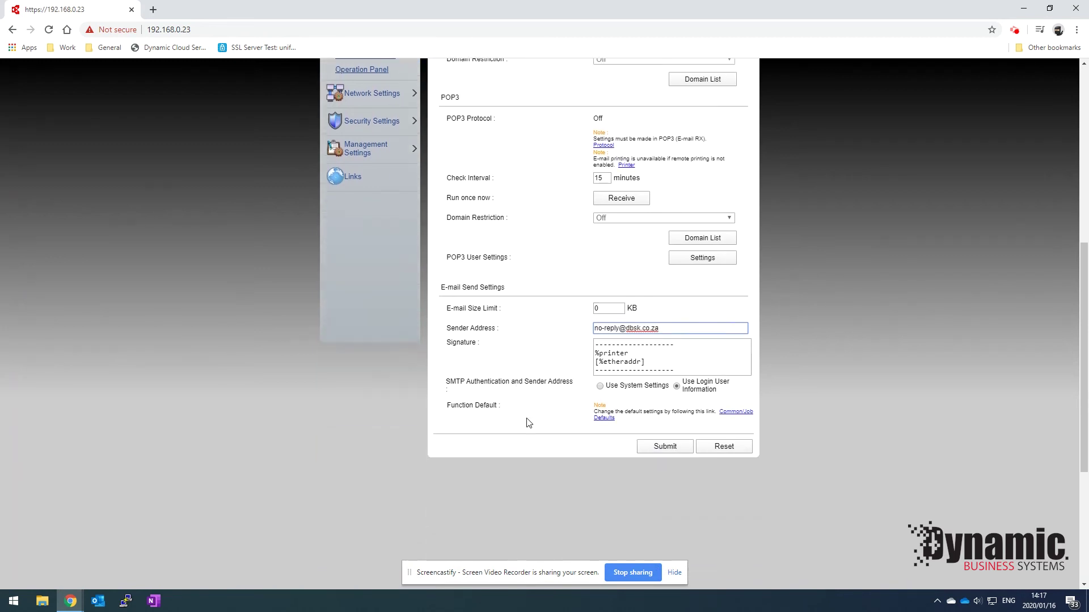
scroll(530, 420, "up", 1)
left_click(643, 460)
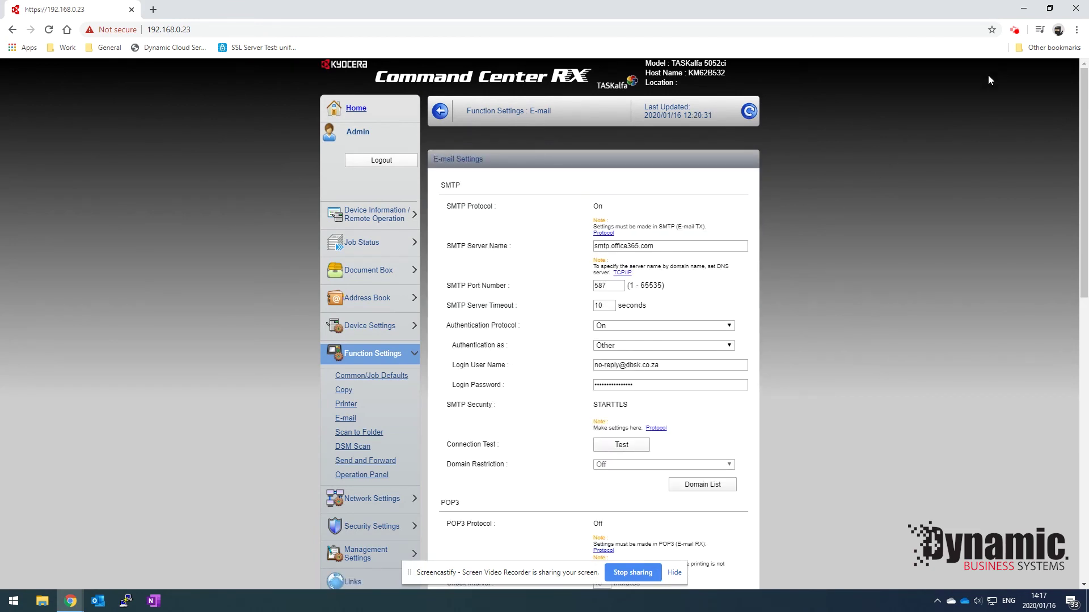
left_click(1014, 30)
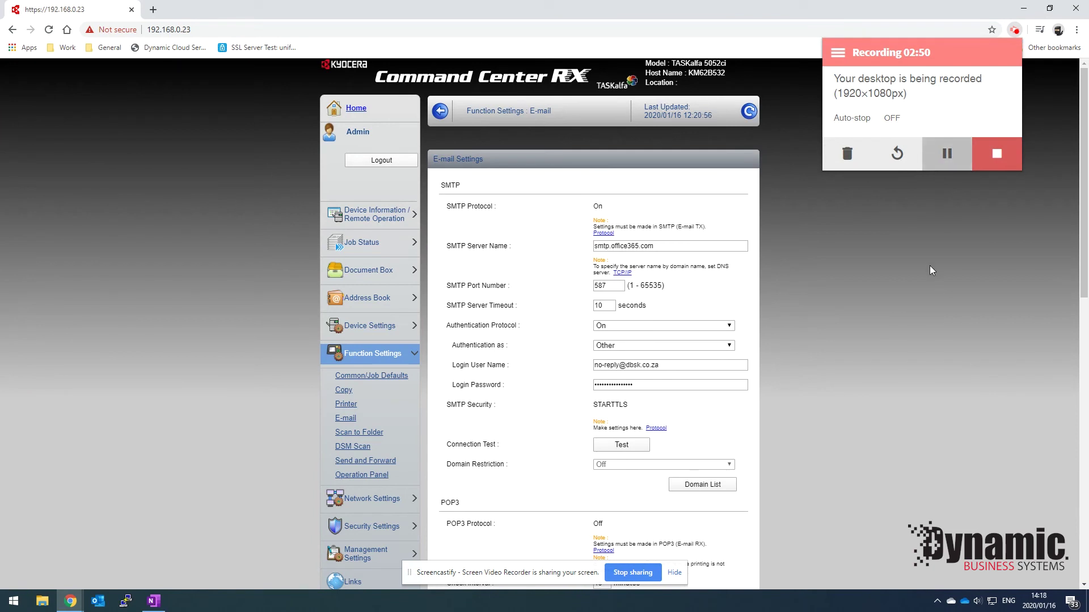
Test the SMTP connection and dismiss the Connection OK result.
left_click(787, 293)
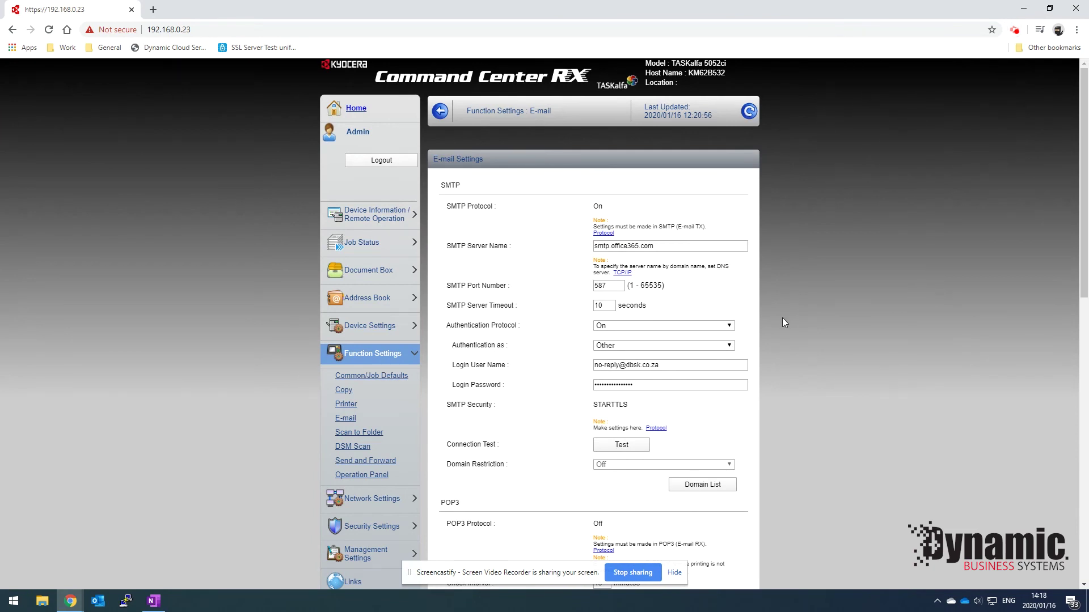
left_click(625, 446)
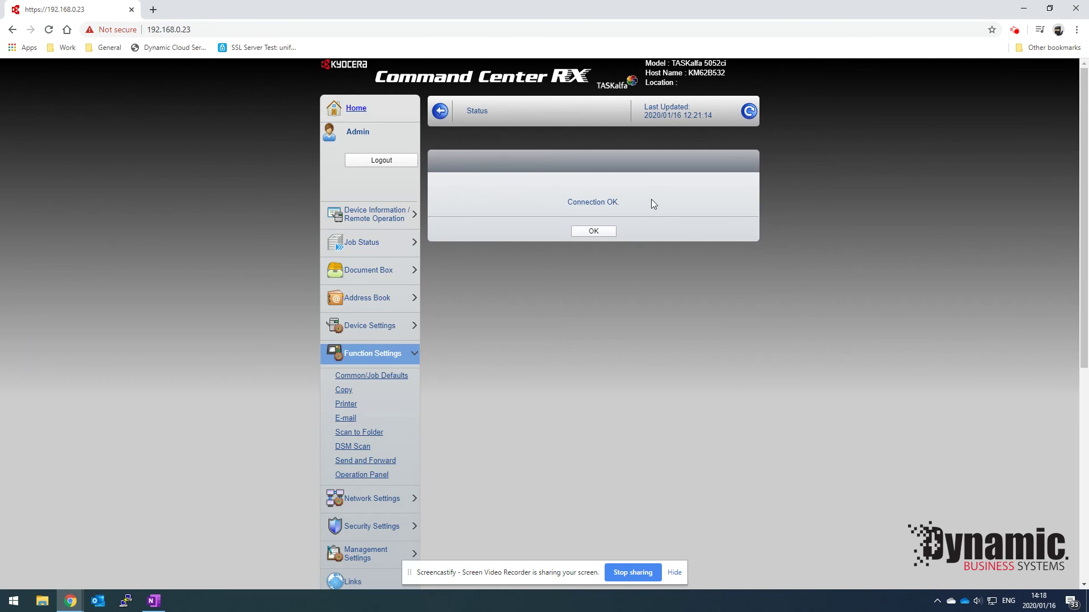
left_click(594, 232)
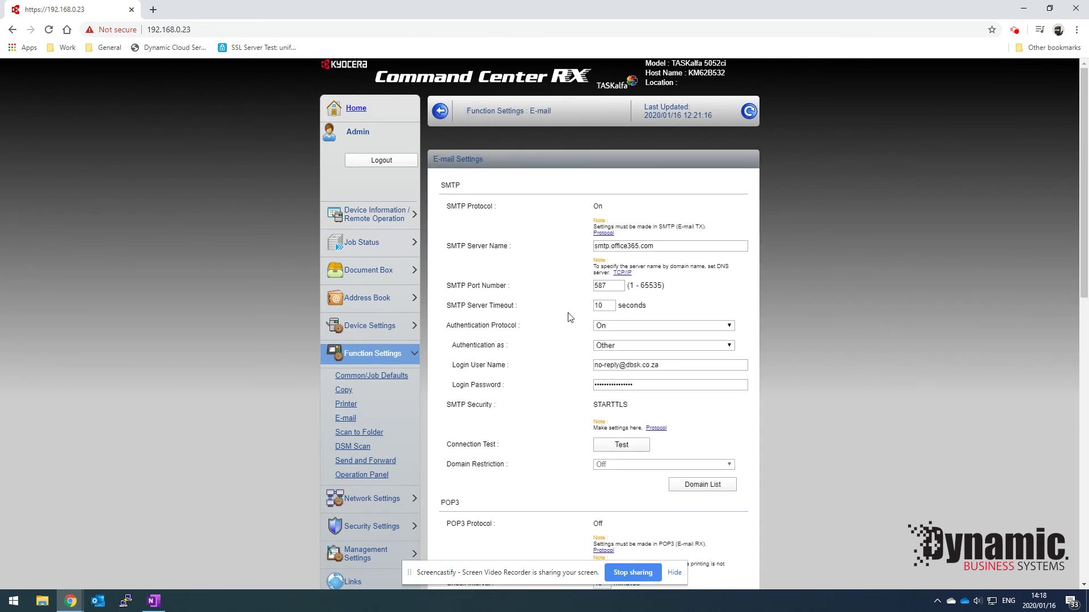
Open Address Book > Machine Address Book and add a new contact, entry 0003.
left_click(363, 301)
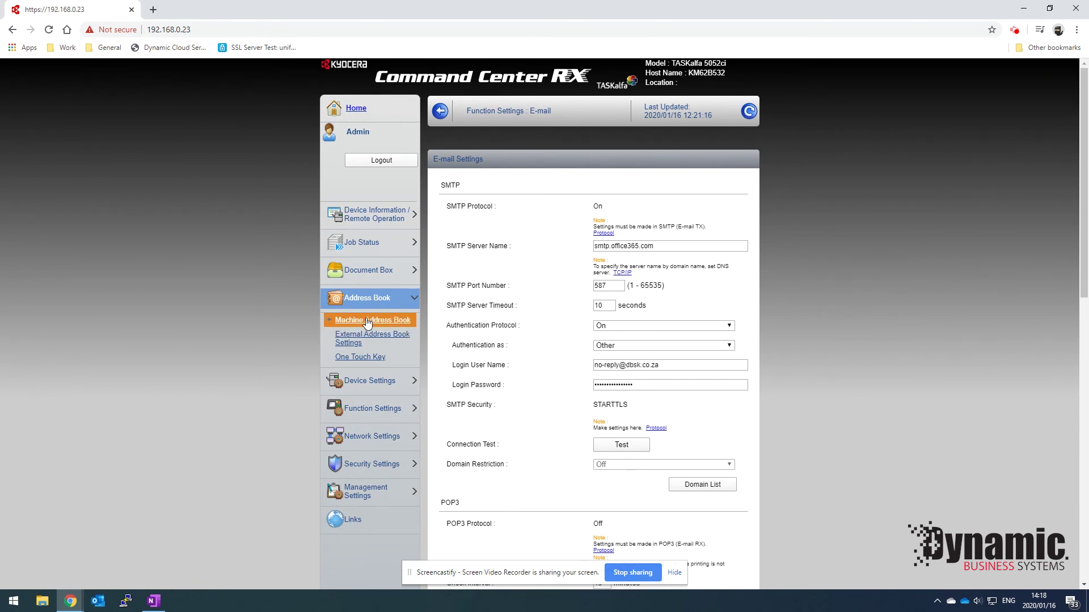
left_click(373, 320)
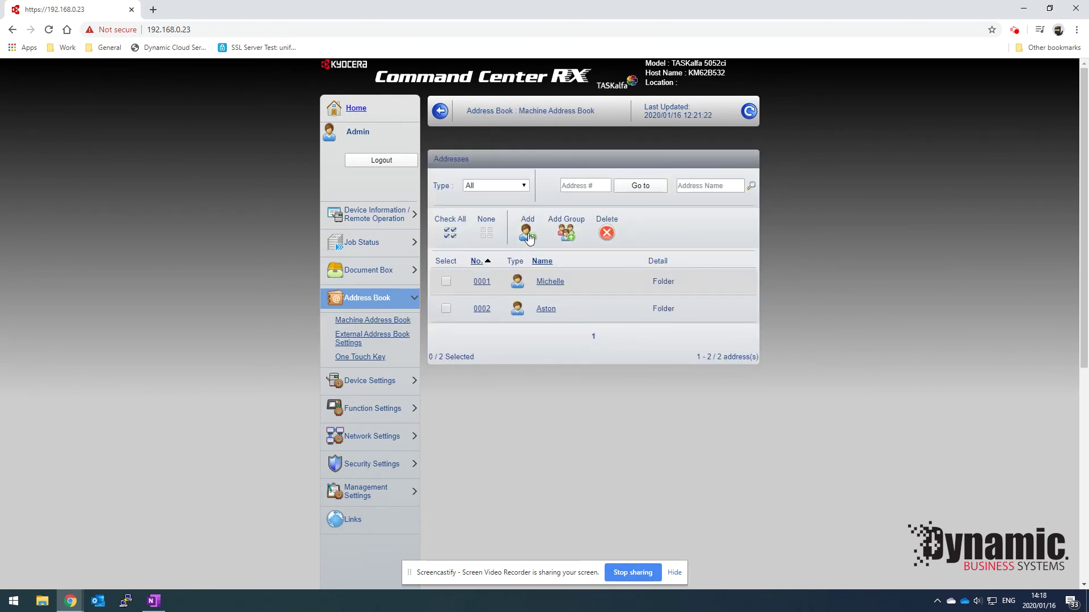
left_click(528, 233)
Submit the empty contact form and dismiss the missing-information alert.
left_click(592, 216)
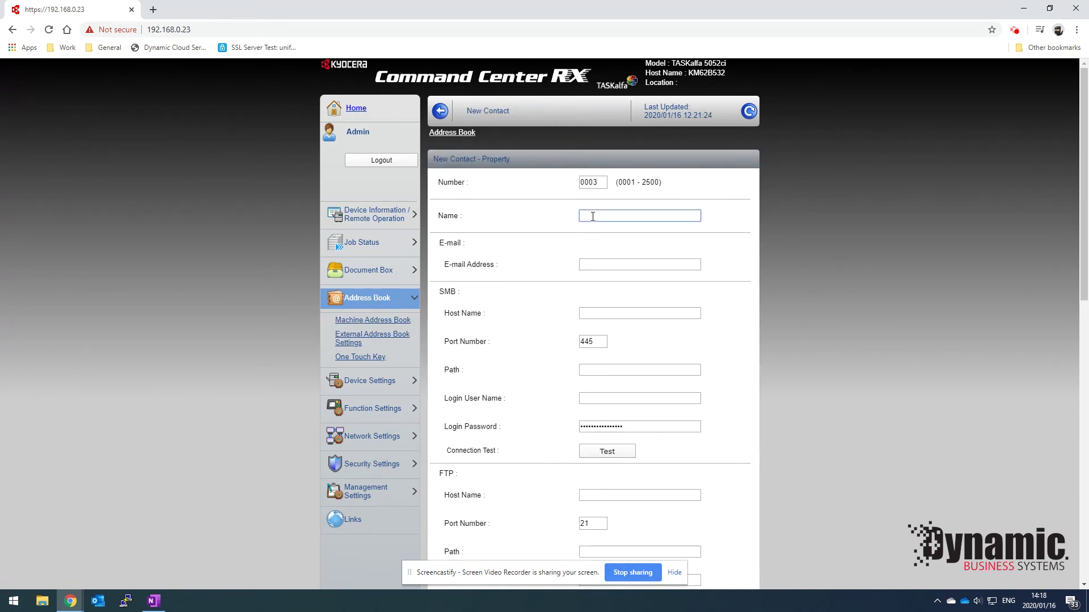
left_click(580, 266)
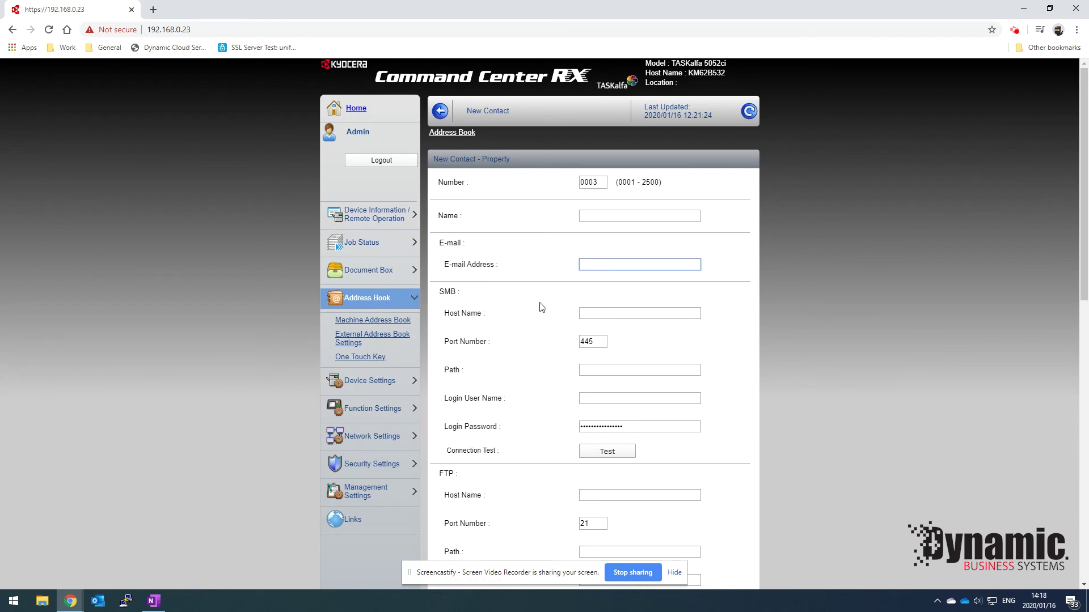
scroll(542, 307, "down", 5)
left_click(661, 261)
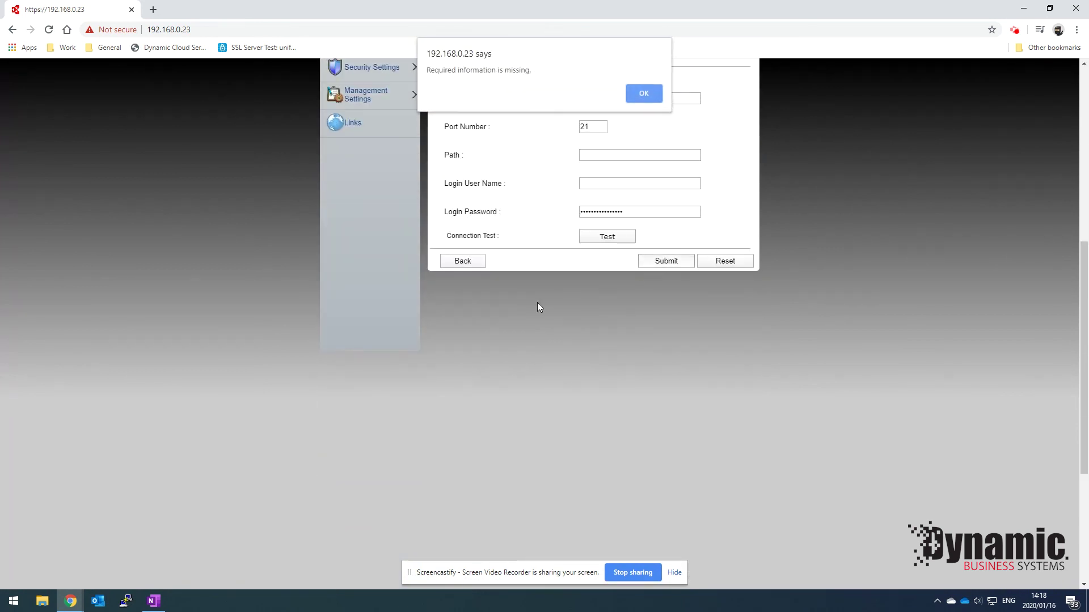
left_click(642, 93)
scroll(532, 218, "up", 1)
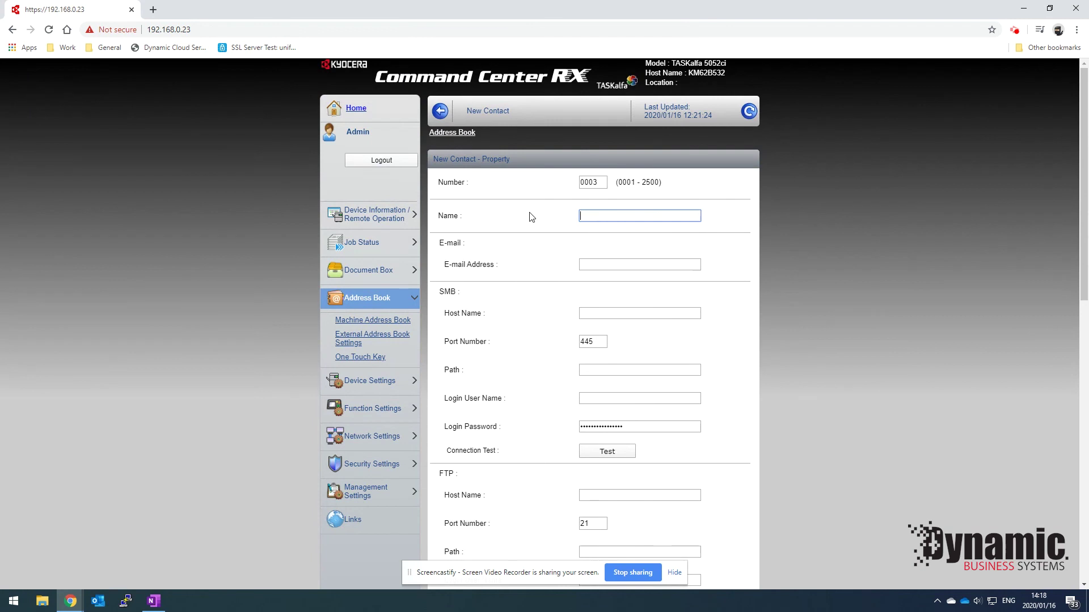